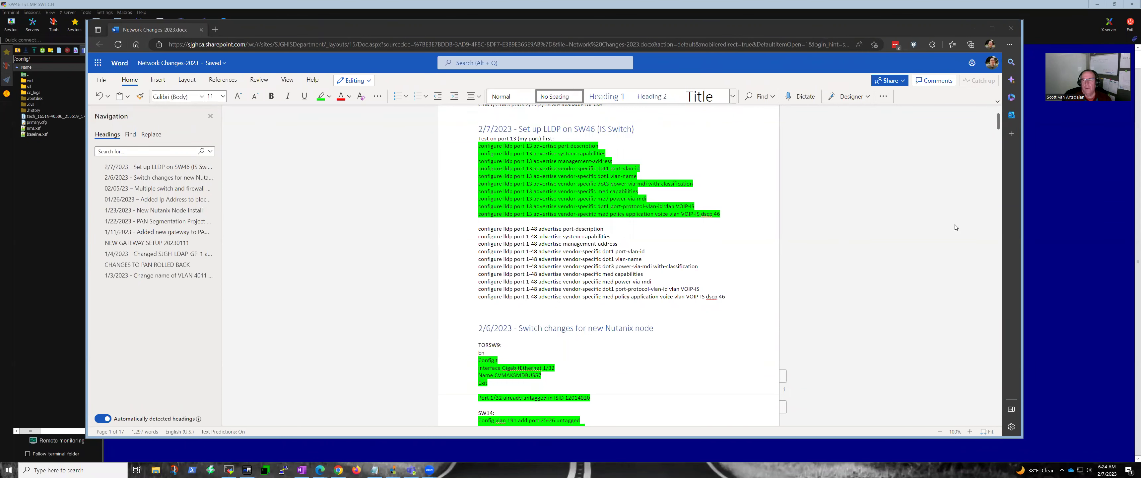
# Switch to the MobaXterm SSH session on SW46 and display the LLDP configuration with "show config lldp"
pyautogui.click(1063, 217)
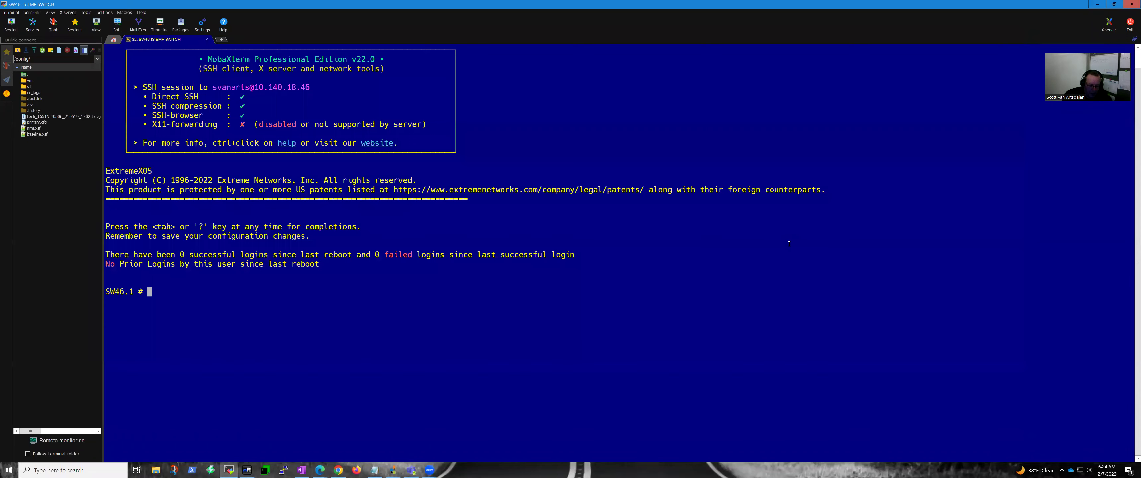
pyautogui.write('show config lldp')
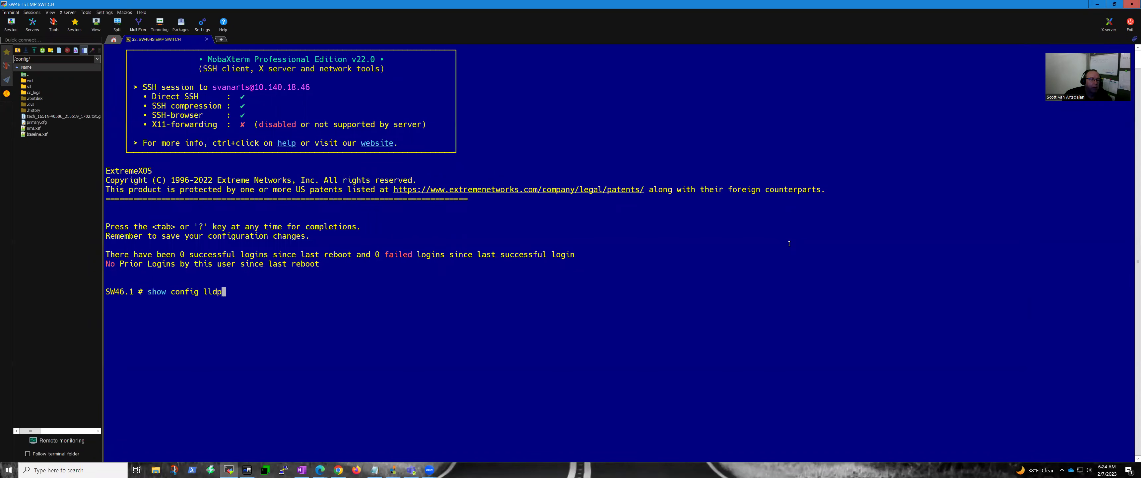
pyautogui.press('Return')
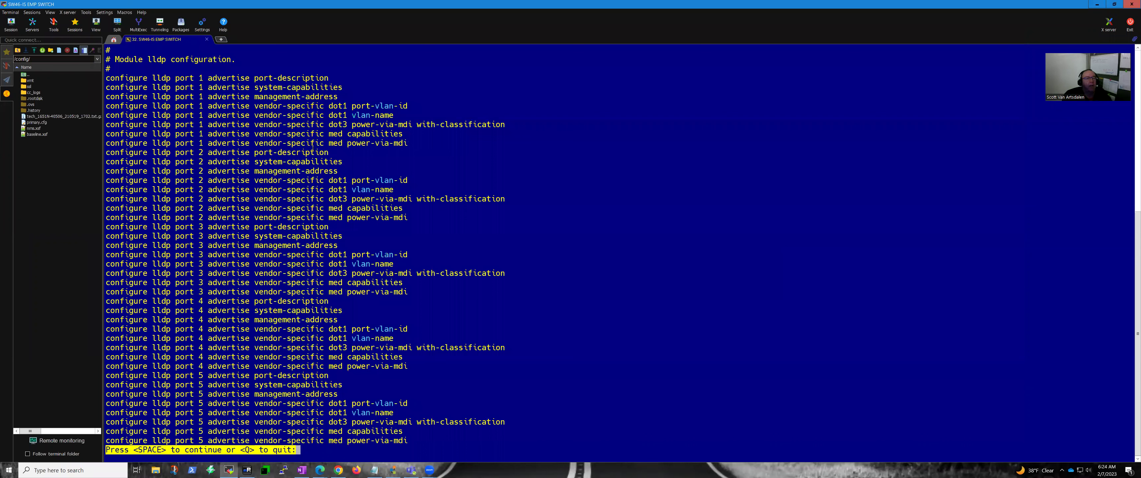
# Examine the port-description, system-capabilities and management-address advertisement lines for ports 1 and 2 in the LLDP listing
pyautogui.moveTo(214, 79); pyautogui.dragTo(300, 78)
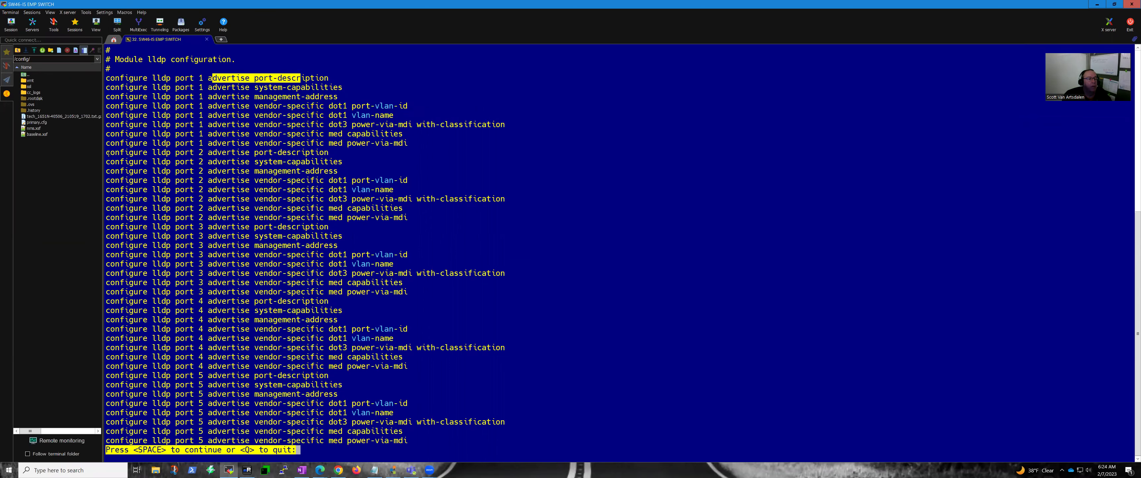
pyautogui.moveTo(210, 154); pyautogui.dragTo(383, 168)
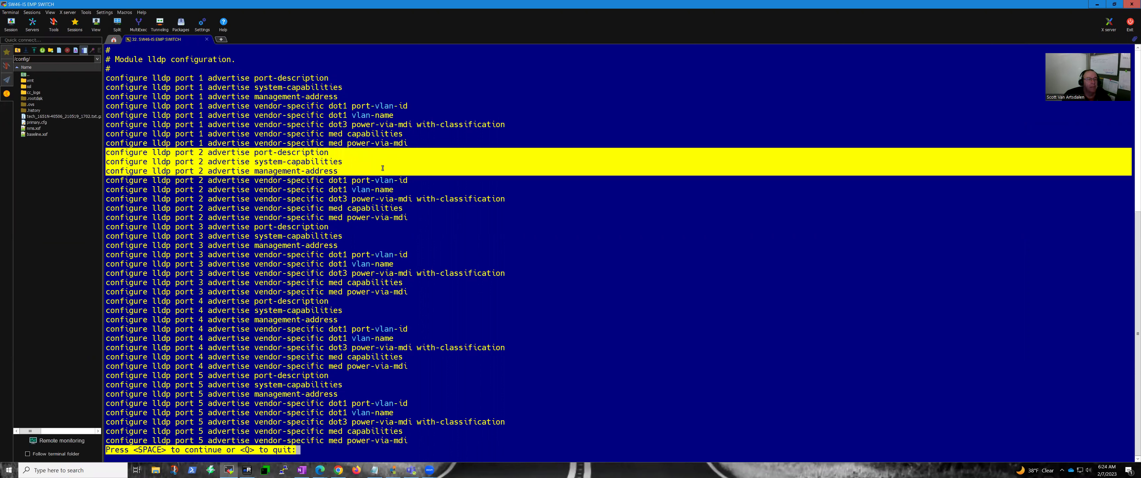
pyautogui.click(332, 162)
pyautogui.moveTo(352, 163); pyautogui.dragTo(107, 155)
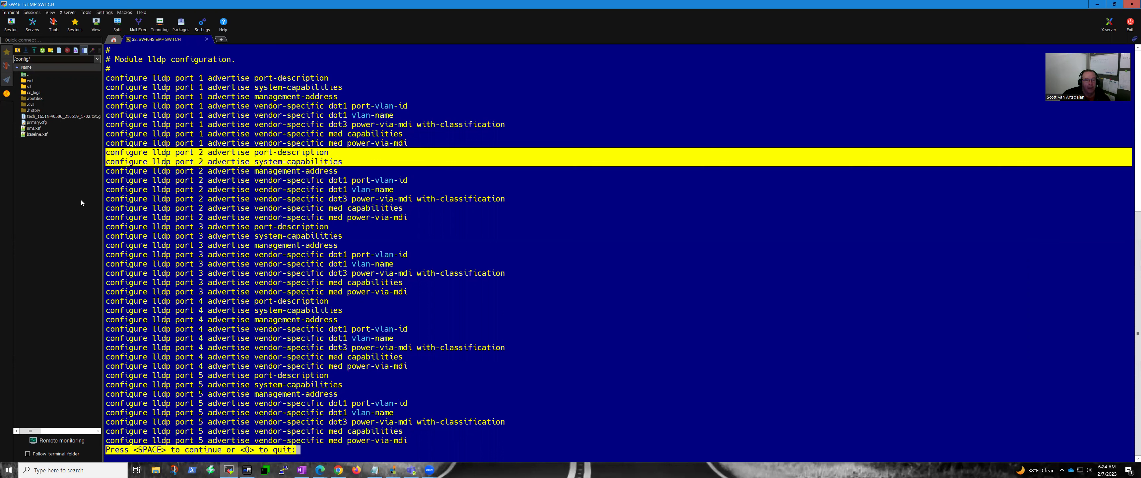
pyautogui.click(236, 154)
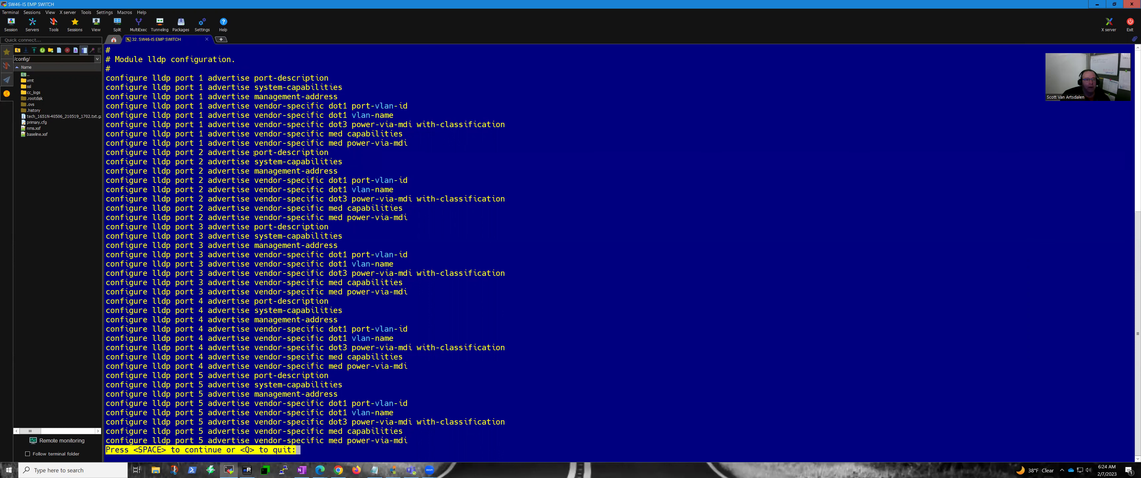
pyautogui.doubleClick(280, 152)
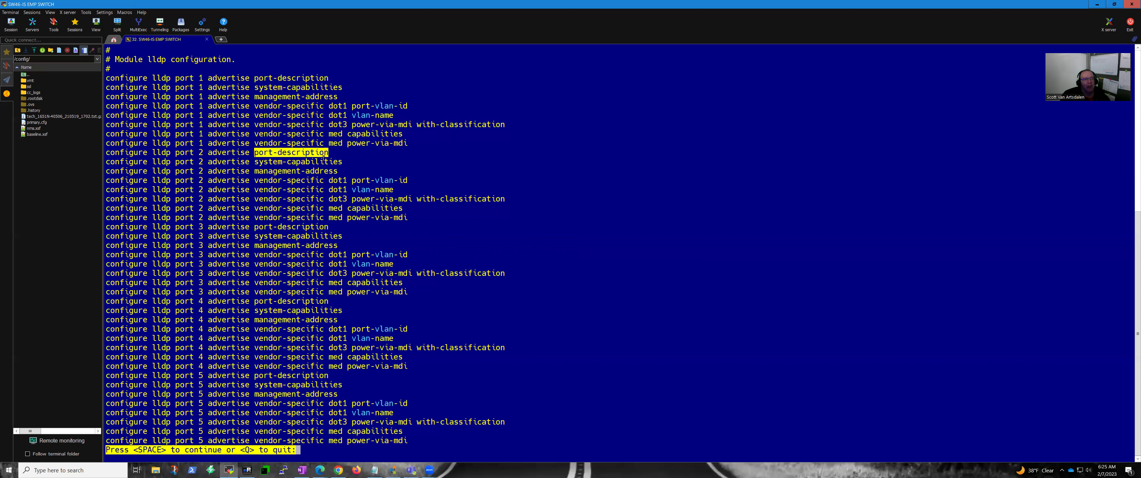
pyautogui.moveTo(418, 141); pyautogui.dragTo(121, 78)
pyautogui.click(123, 78)
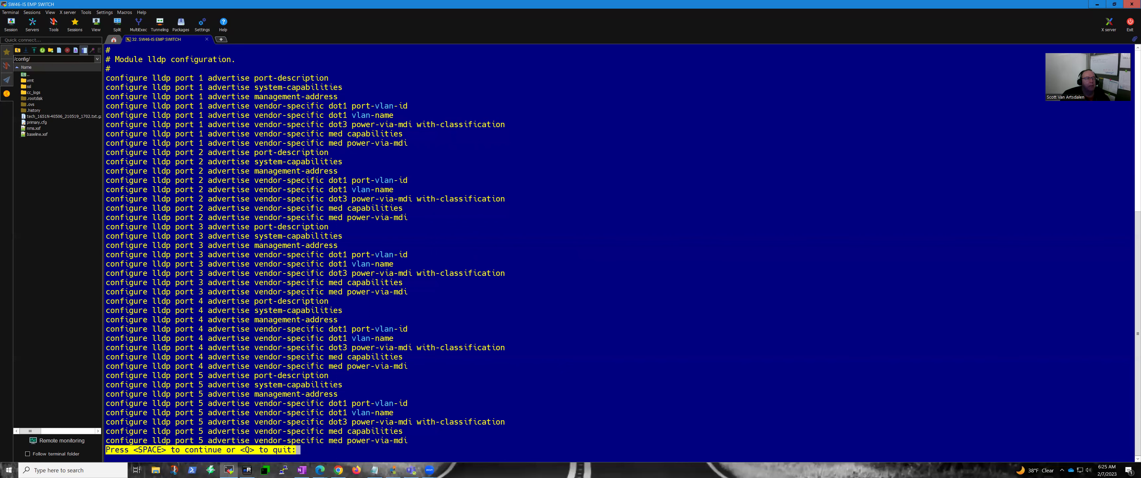
# Examine port 1's LLDP lines, from port-description through the vendor-specific dot1 port-vlan-id and vlan-name, dot3 power-via-mdi, and med entries
pyautogui.moveTo(116, 106); pyautogui.dragTo(407, 106)
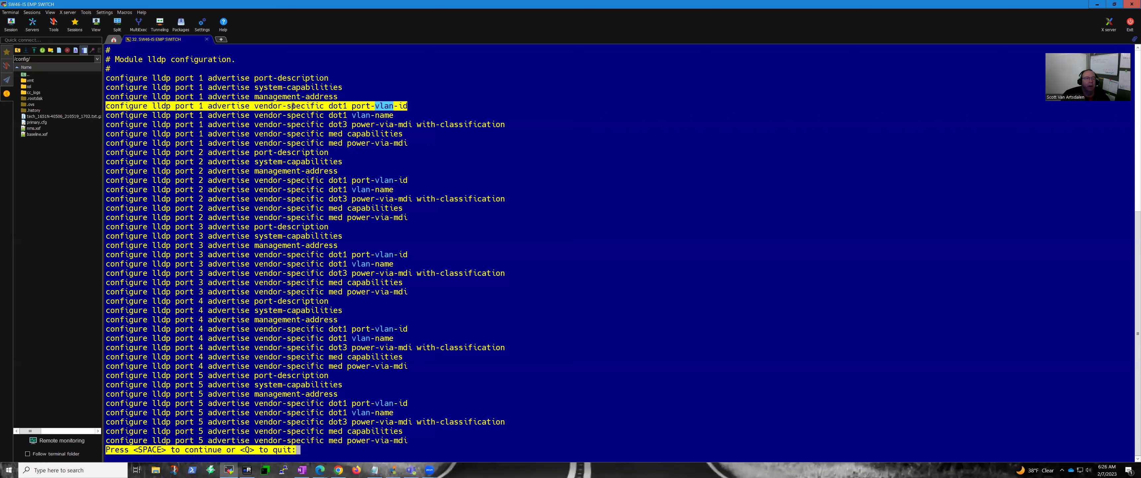
pyautogui.moveTo(139, 79); pyautogui.dragTo(342, 93)
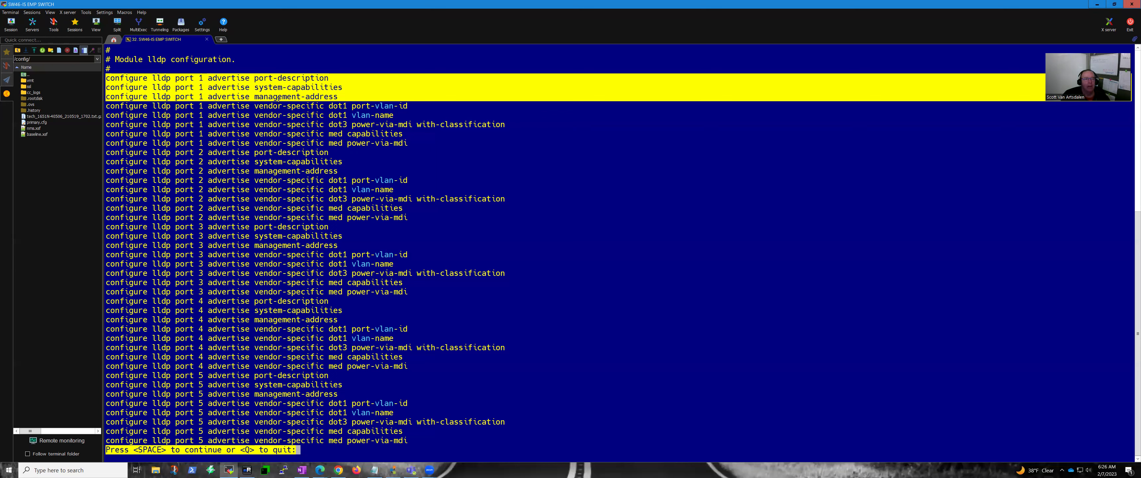
pyautogui.click(312, 79)
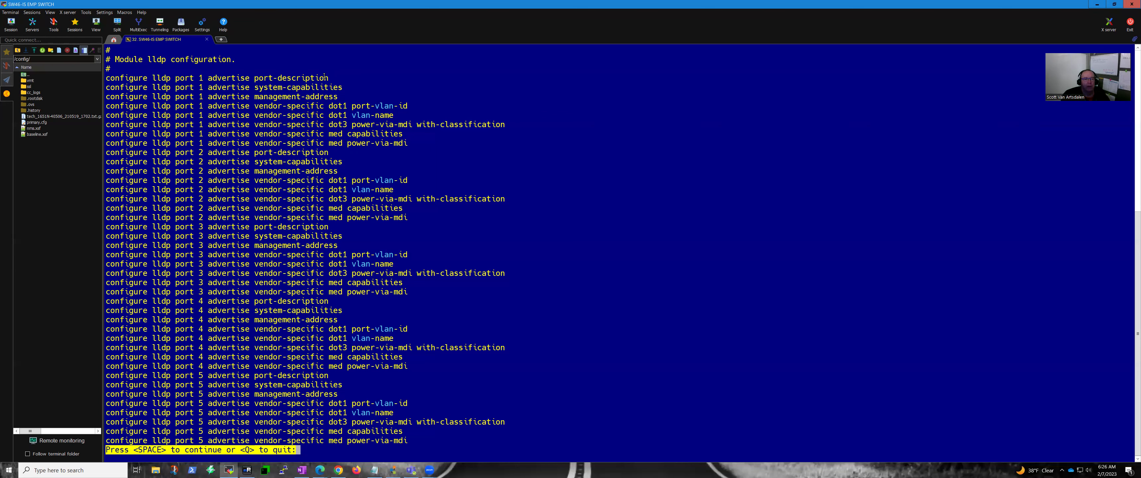
pyautogui.moveTo(327, 77); pyautogui.dragTo(260, 75)
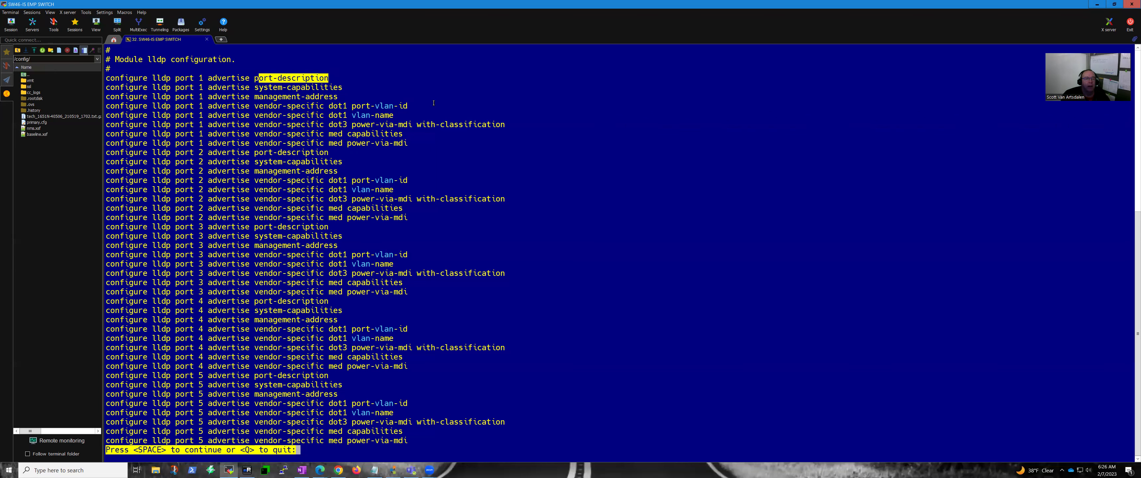
pyautogui.moveTo(413, 105); pyautogui.dragTo(109, 107)
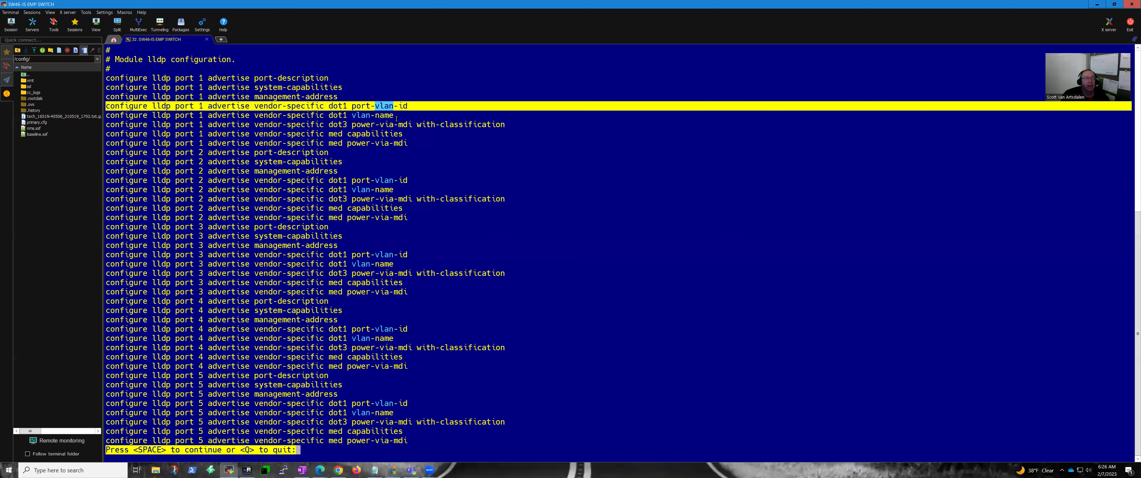
pyautogui.moveTo(397, 117); pyautogui.dragTo(111, 115)
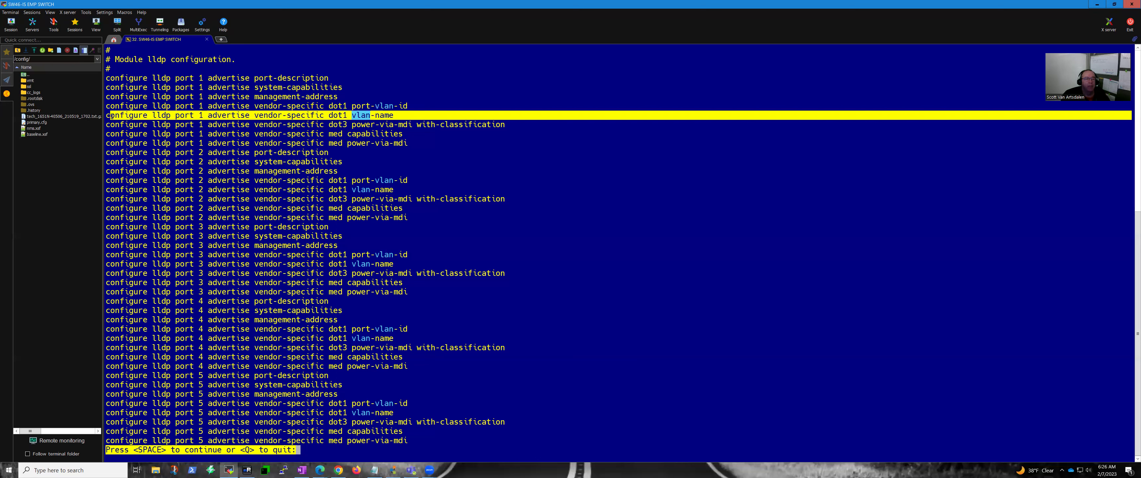
pyautogui.moveTo(508, 125); pyautogui.dragTo(106, 124)
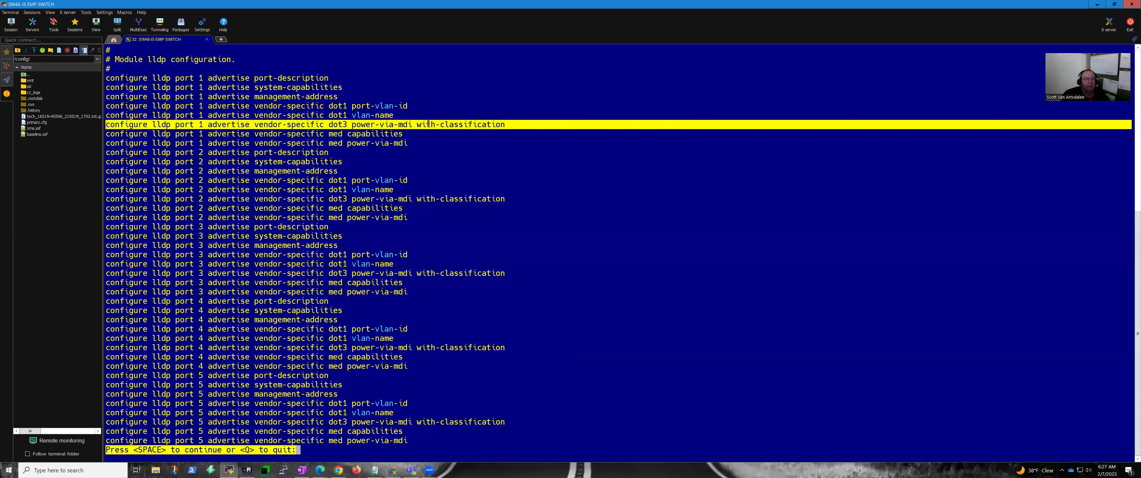
pyautogui.moveTo(412, 143); pyautogui.dragTo(109, 130)
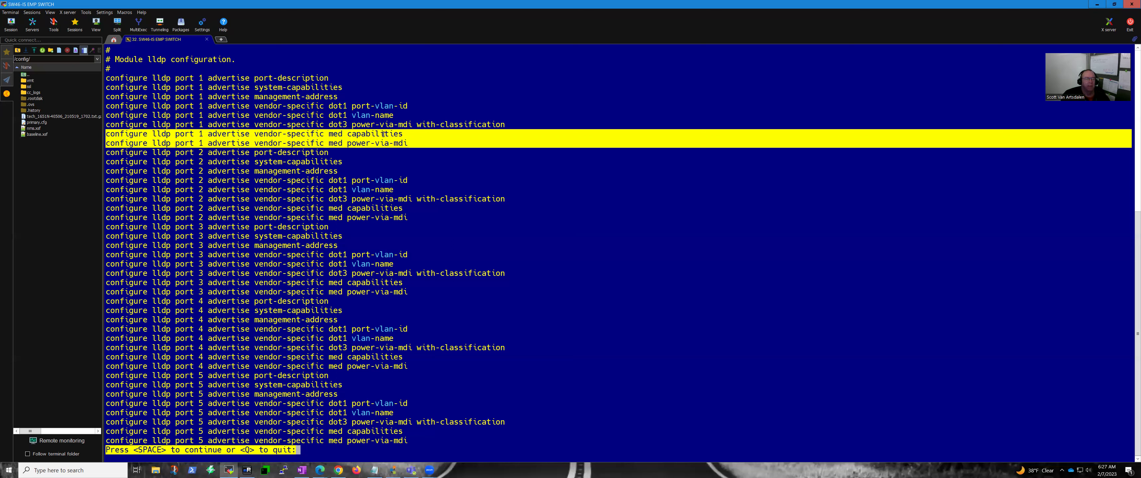
pyautogui.click(407, 143)
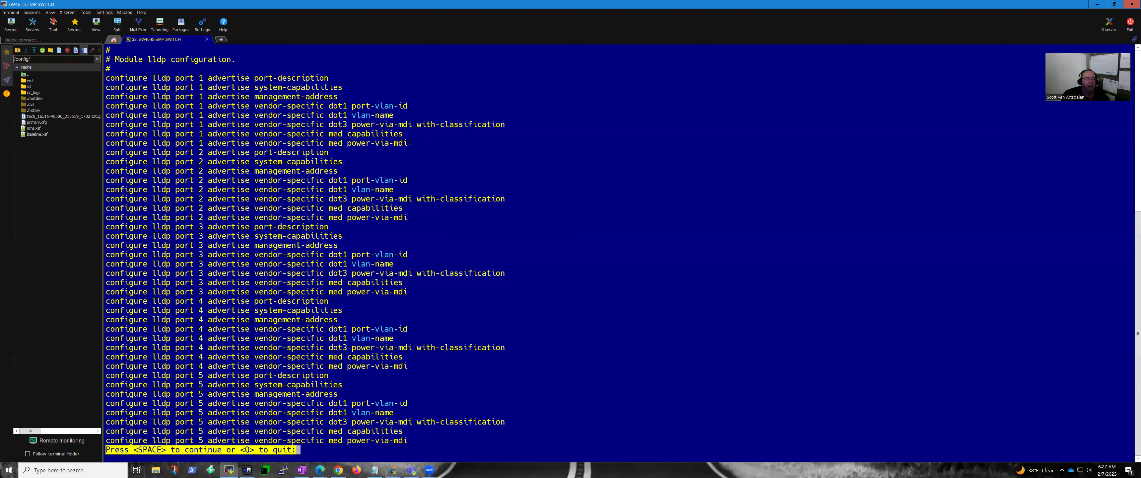
pyautogui.moveTo(410, 143); pyautogui.dragTo(348, 144)
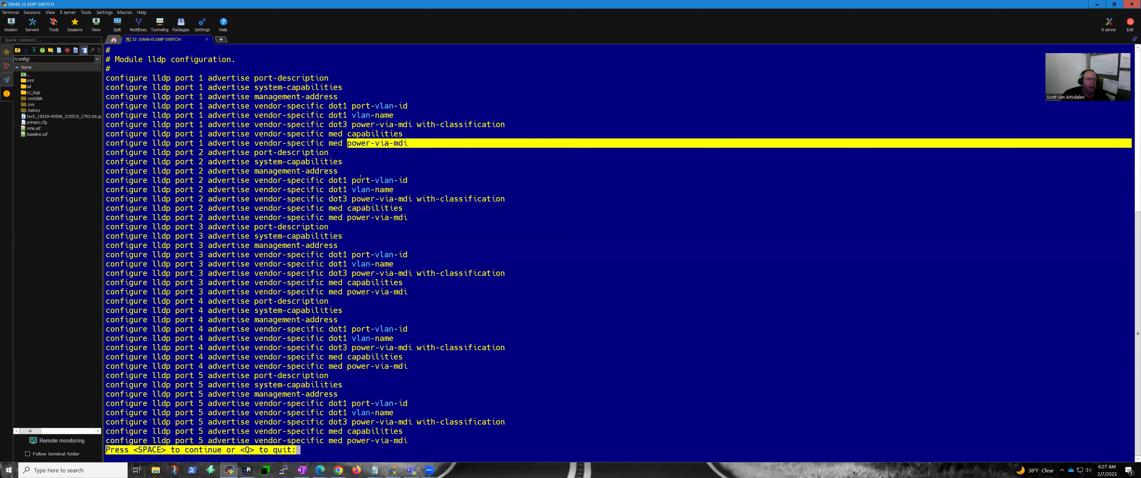
# Page through the LLDP module configuration to the start of the VOIP-IS lines for port 1
pyautogui.moveTo(135, 59); pyautogui.dragTo(201, 57)
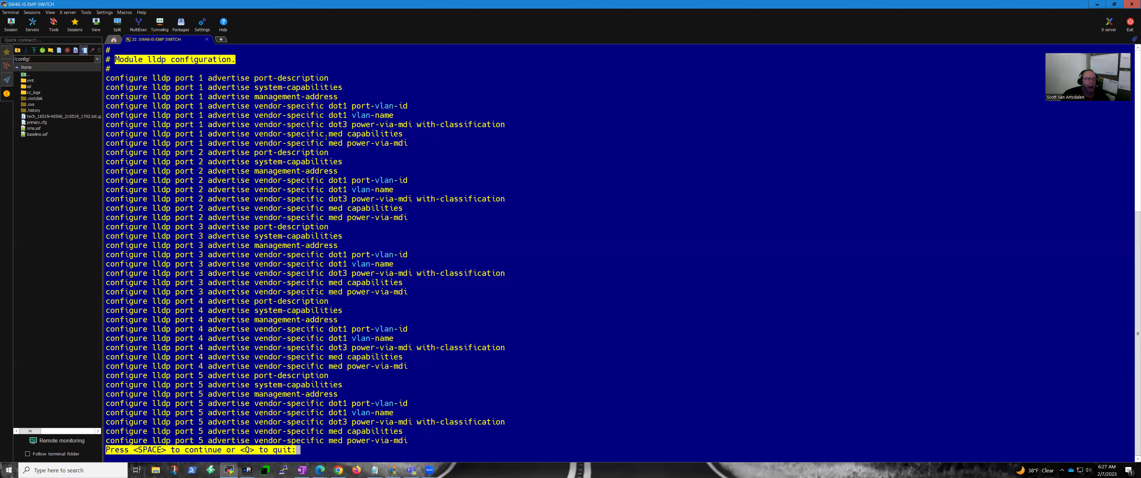
pyautogui.press('space')
pyautogui.press('space')
pyautogui.press('space')
pyautogui.press('space')
pyautogui.press('space')
pyautogui.press('space')
pyautogui.press('space')
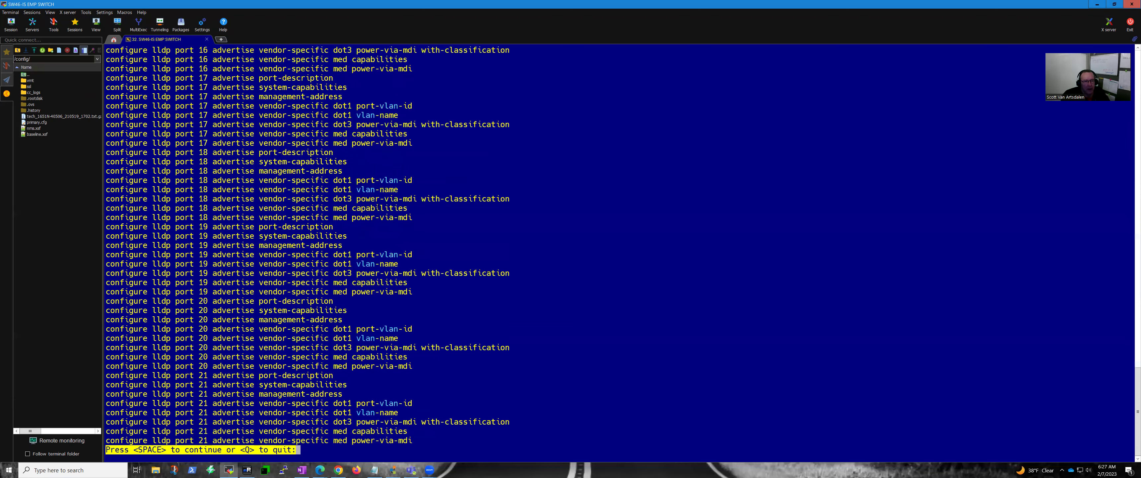
pyautogui.press('space')
pyautogui.press('space')
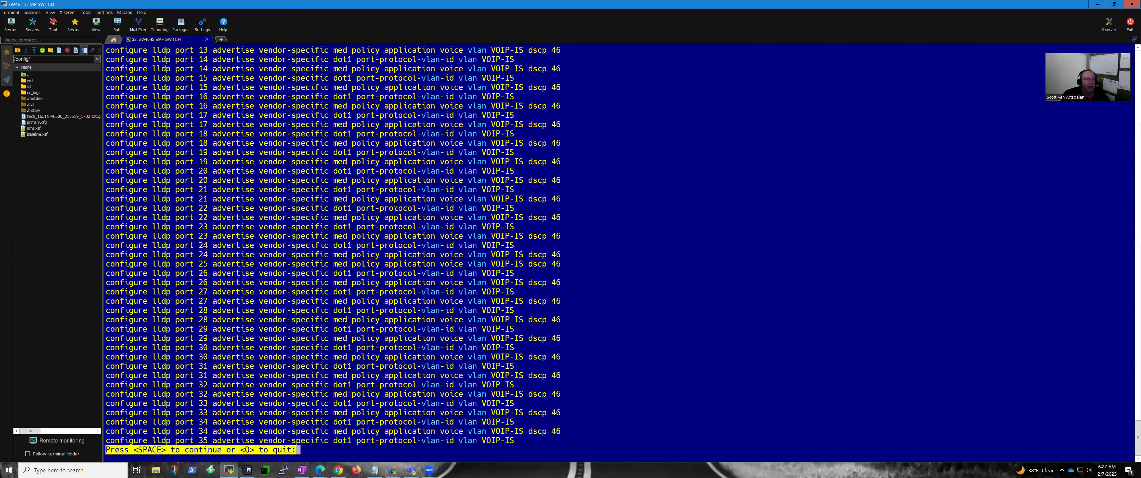
pyautogui.scroll(6, 396, 205)
pyautogui.scroll(6, 396, 204)
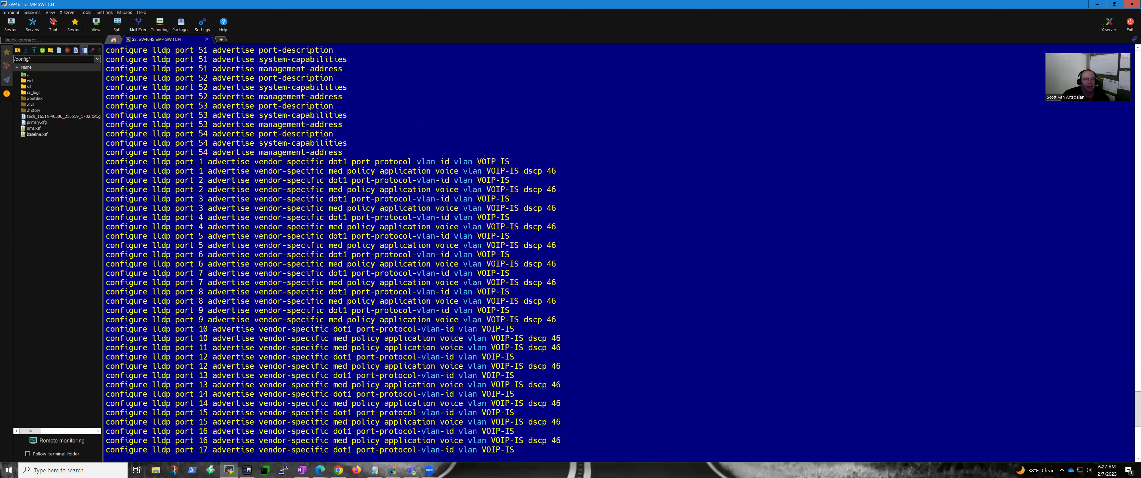
# Examine port 1's dot1 port-protocol-vlan-id and med policy application voice lines for VLAN VOIP-IS, including the dscp 46 value
pyautogui.moveTo(509, 160); pyautogui.dragTo(353, 164)
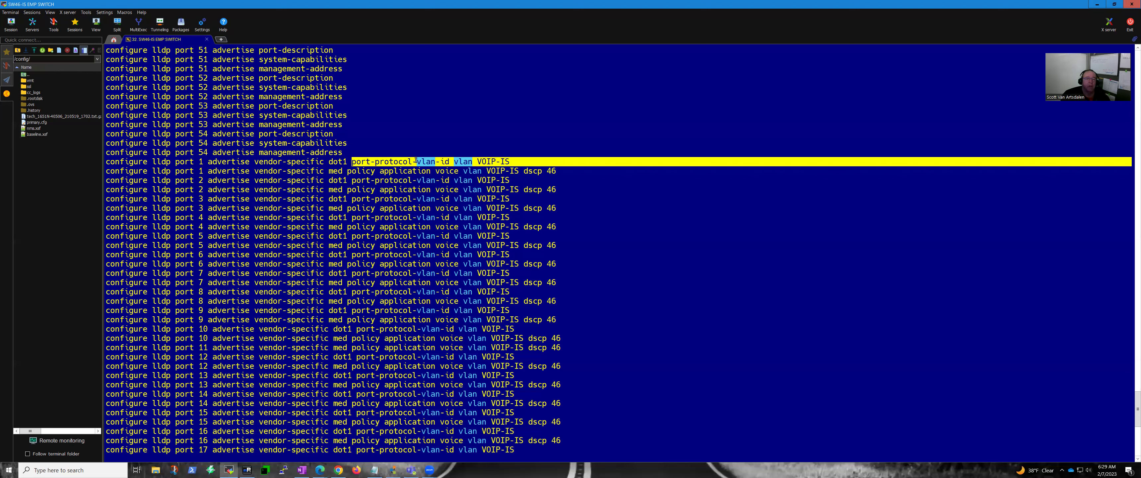
pyautogui.click(344, 162)
pyautogui.moveTo(336, 161); pyautogui.dragTo(502, 161)
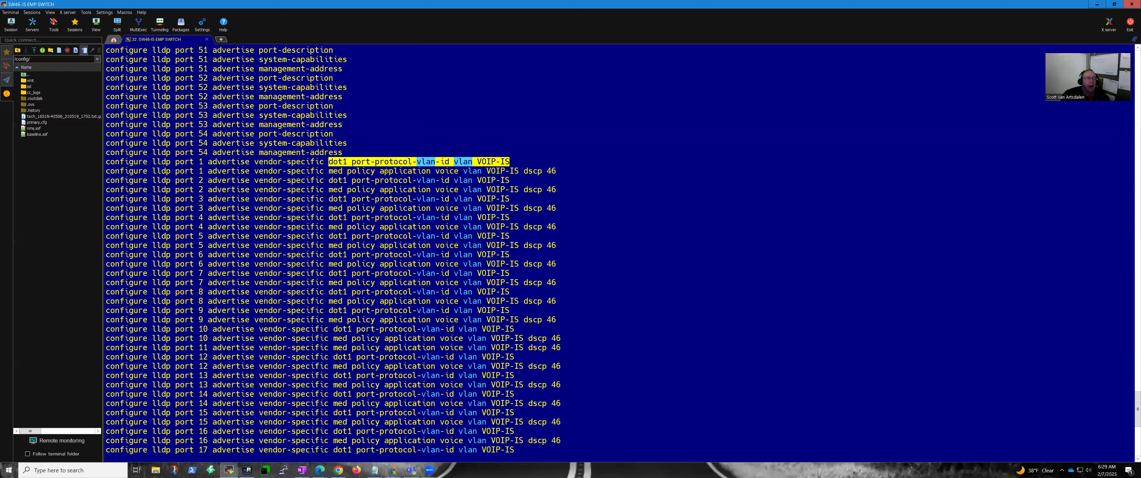
pyautogui.moveTo(328, 171); pyautogui.dragTo(553, 170)
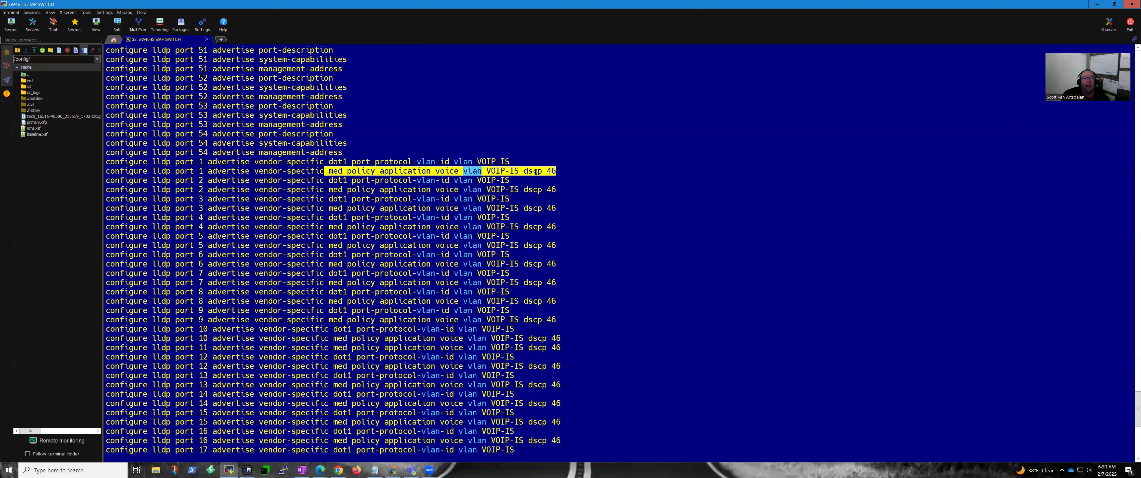
pyautogui.click(554, 172)
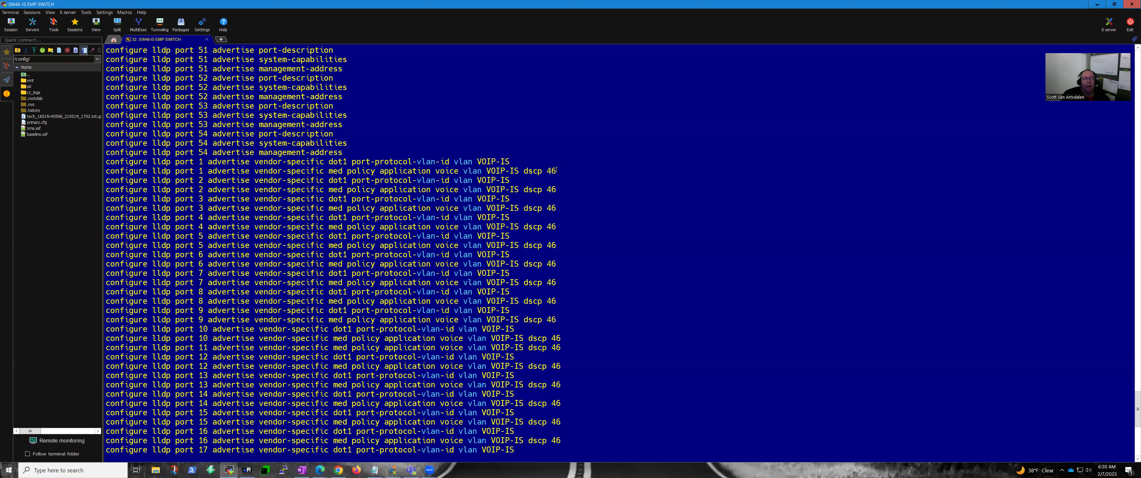
pyautogui.moveTo(553, 170)
pyautogui.mouseDown()
pyautogui.moveTo(534, 170)
pyautogui.moveTo(554, 170)
pyautogui.mouseUp()
pyautogui.click(551, 173)
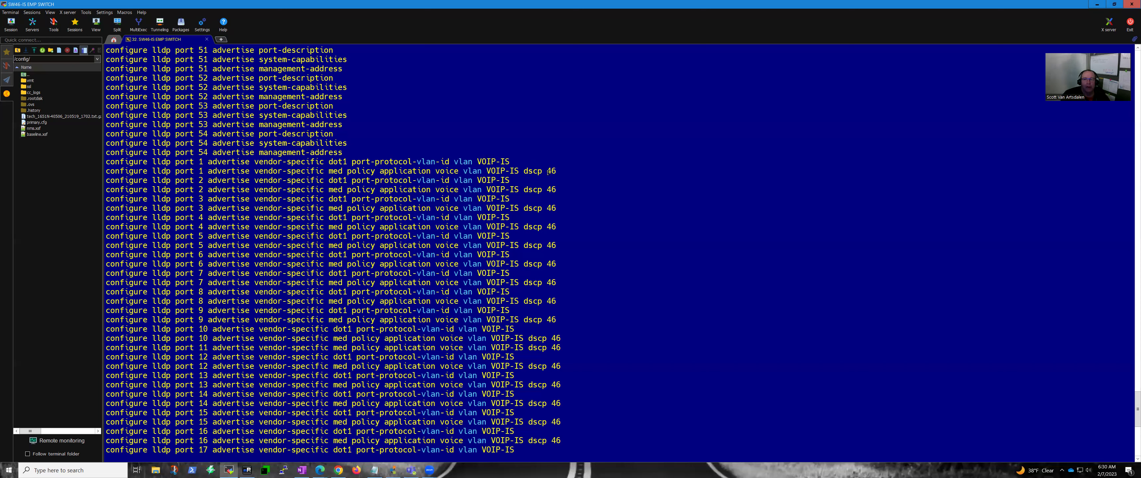
pyautogui.doubleClick(551, 172)
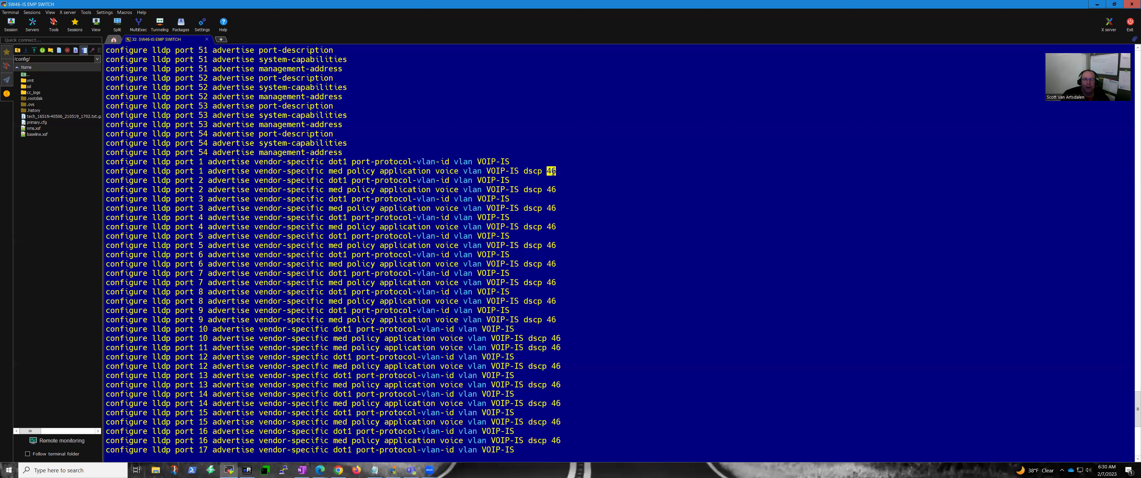
pyautogui.click(556, 172)
# Return to the Network Changes-2023 Word document and copy the block of LLDP commands for ports 1-48
pyautogui.click(1097, 4)
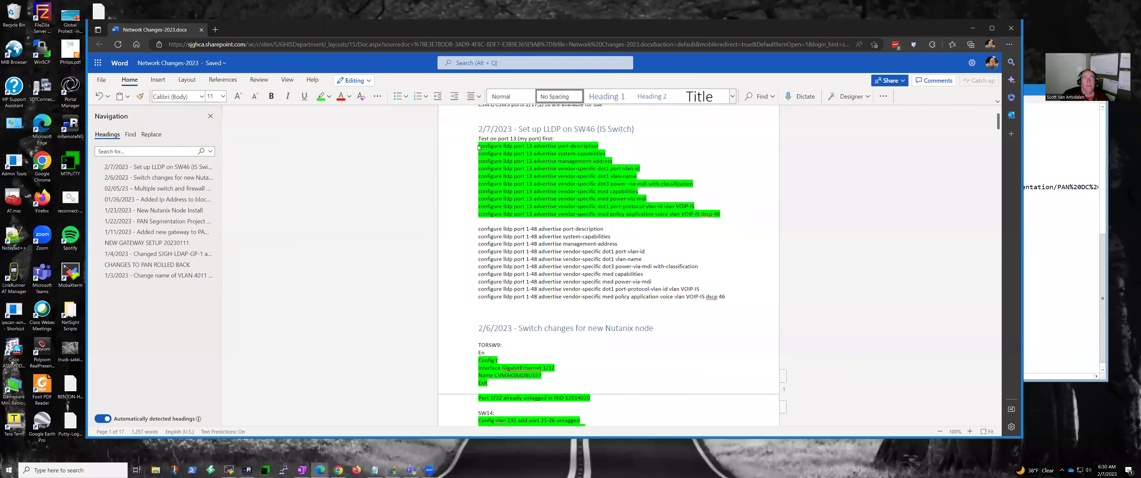
pyautogui.doubleClick(528, 147)
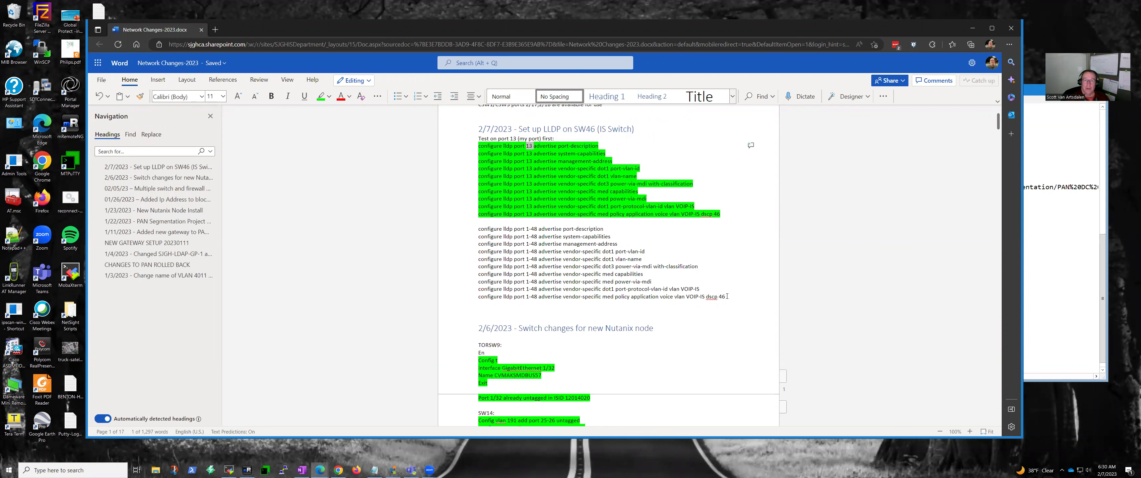
pyautogui.moveTo(726, 296); pyautogui.dragTo(478, 229)
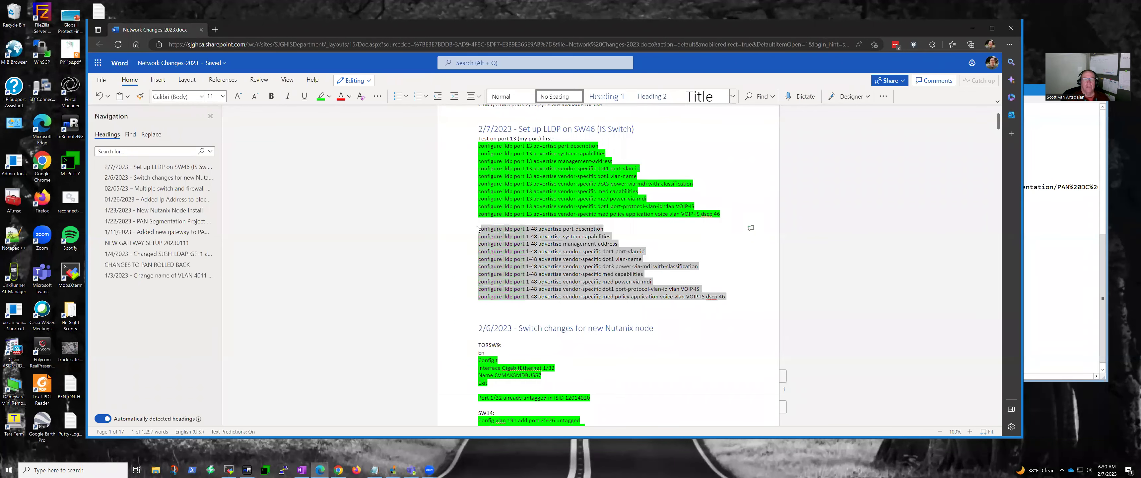
pyautogui.rightClick(542, 256)
pyautogui.click(565, 293)
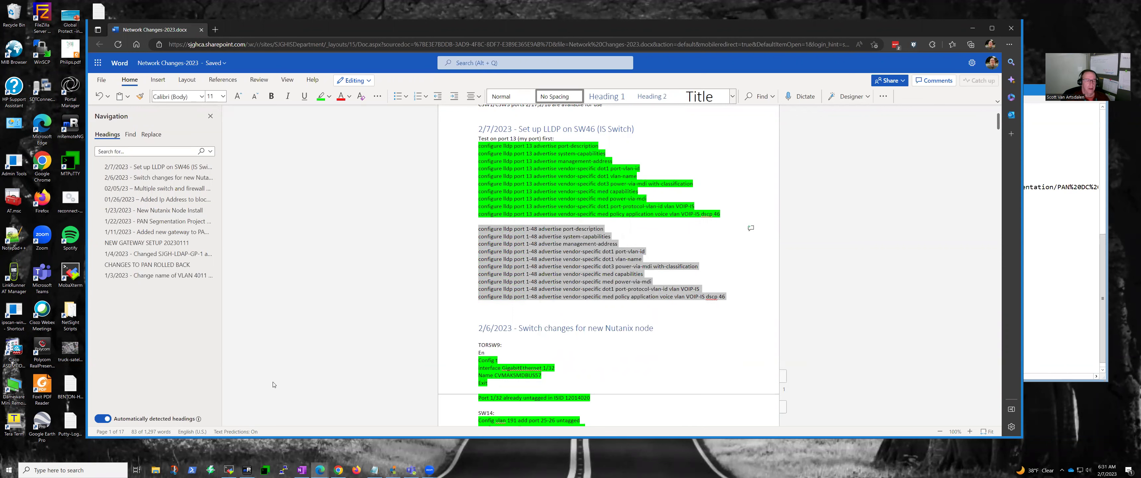
pyautogui.click(227, 468)
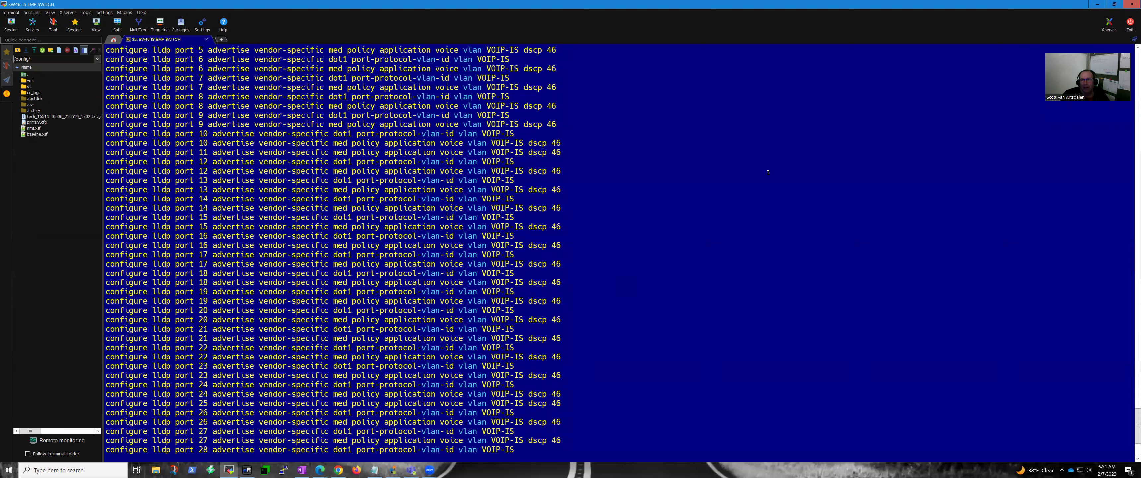
pyautogui.click(1096, 4)
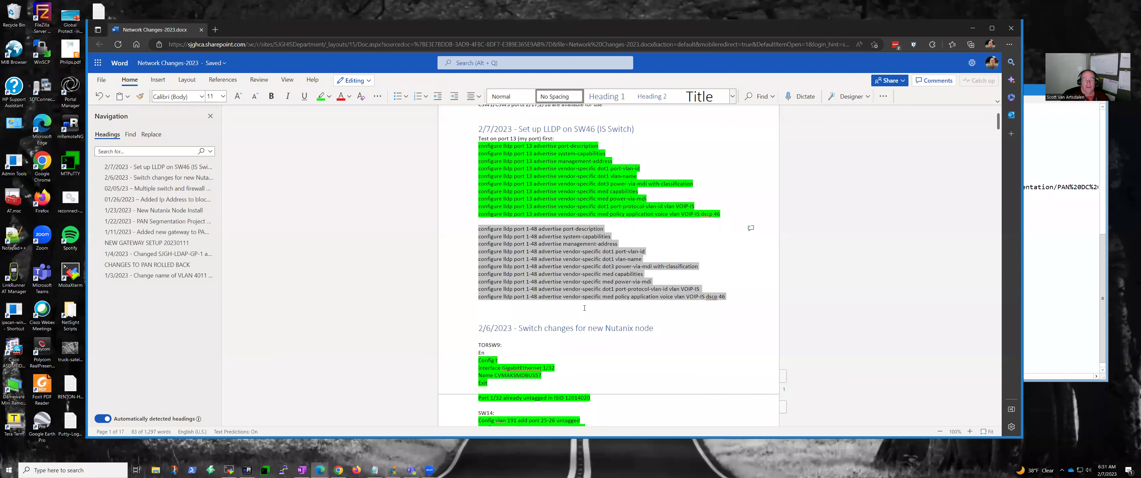
# Highlight the block of LLDP commands for ports 1-48 in bright green, matching the port 13 commands above it
pyautogui.click(538, 296)
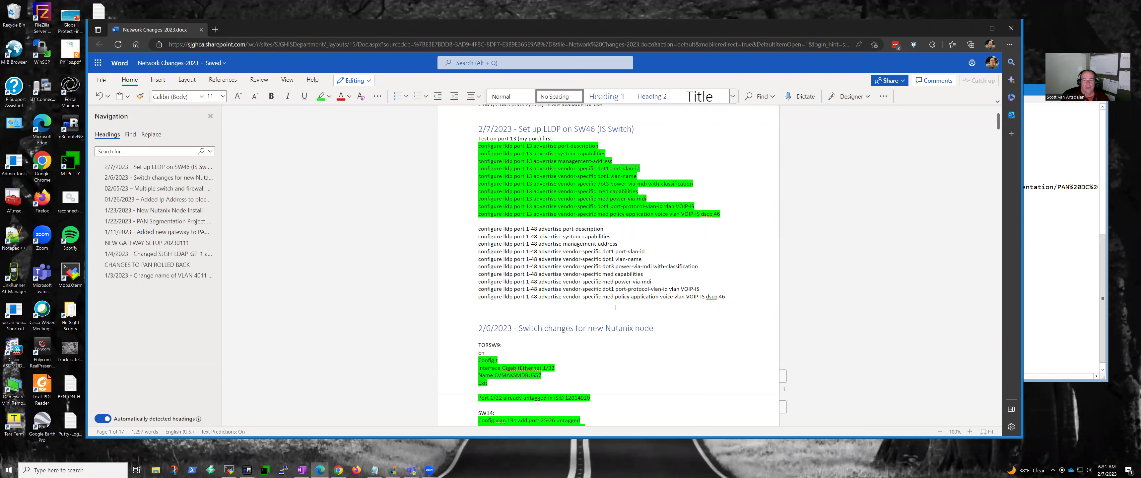
pyautogui.click(657, 307)
pyautogui.scroll(2, 577, 282)
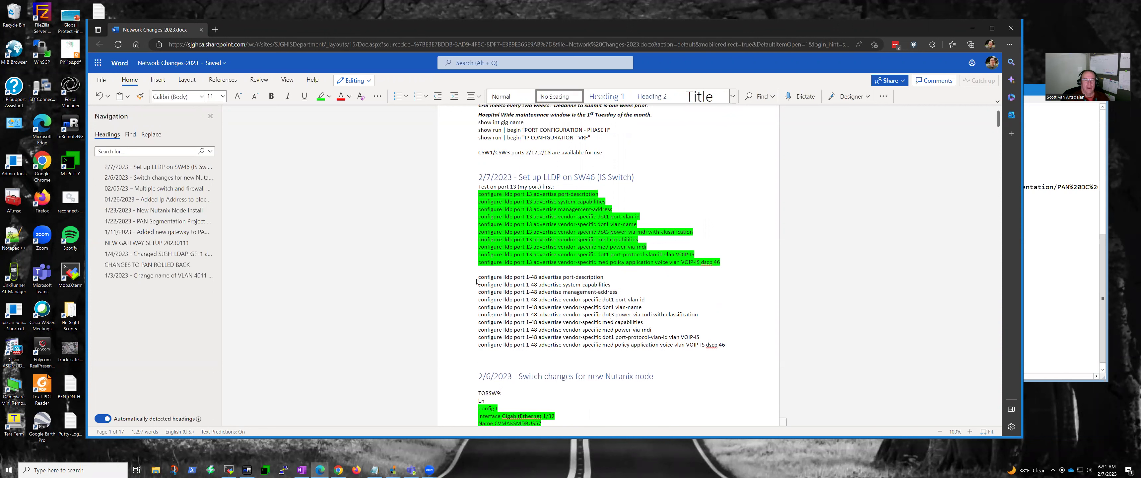
pyautogui.moveTo(509, 282); pyautogui.dragTo(478, 277)
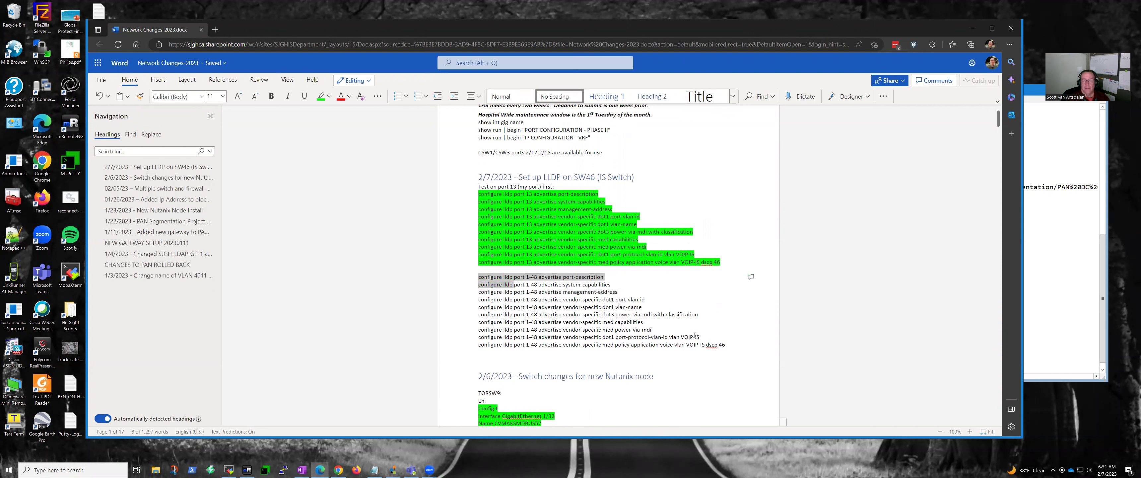
pyautogui.keyDown('shift'); pyautogui.click(731, 346); pyautogui.keyUp('shift')
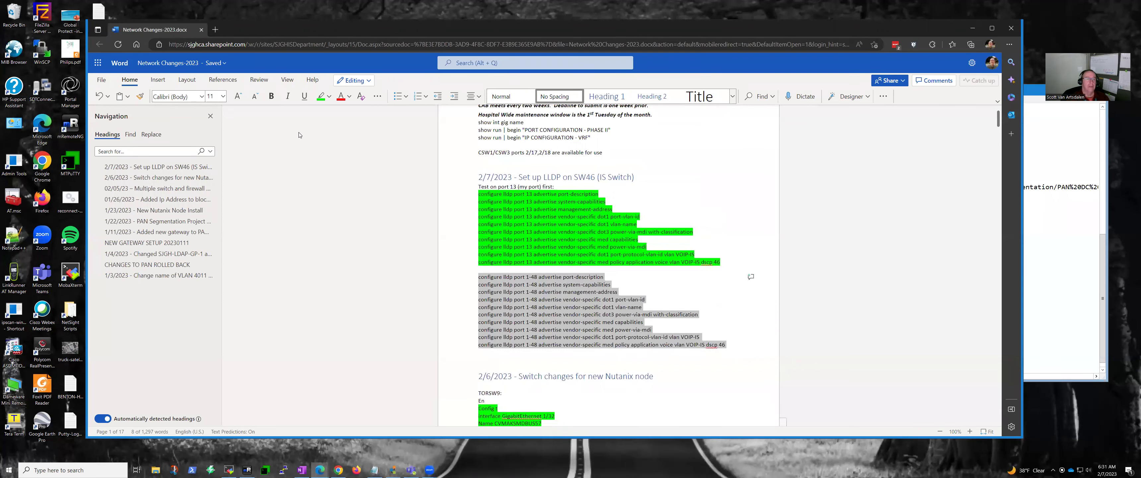
pyautogui.click(321, 98)
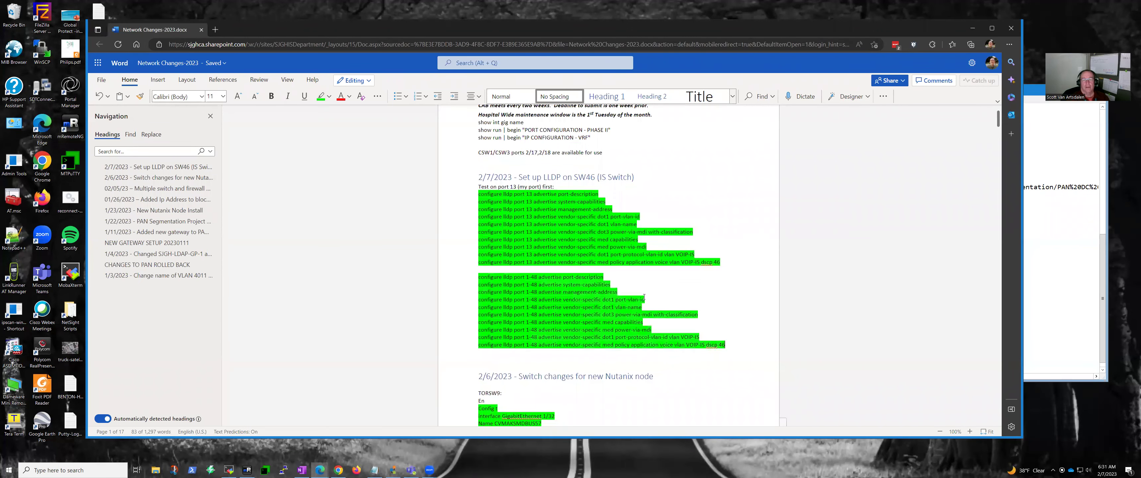
pyautogui.click(636, 279)
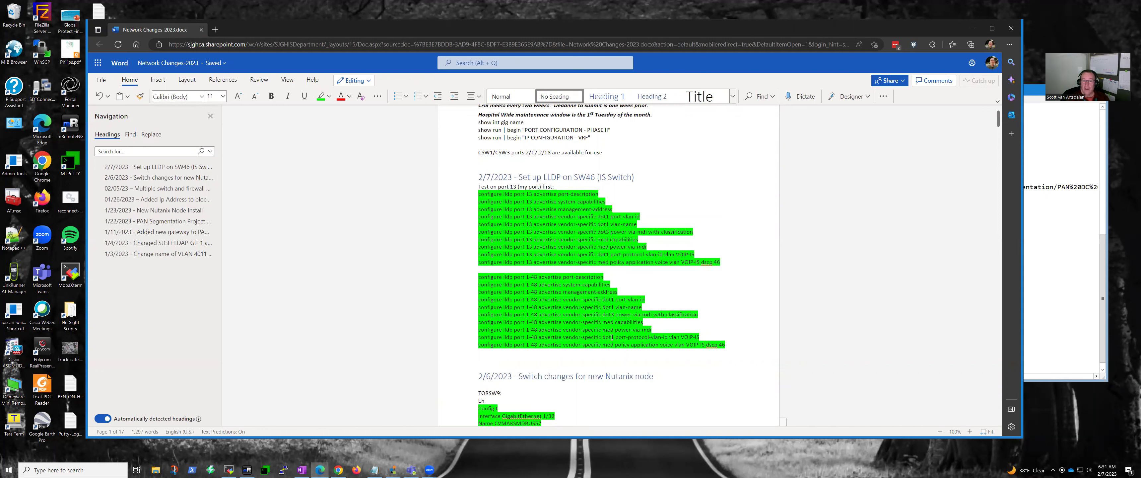
pyautogui.scroll(2, 580, 291)
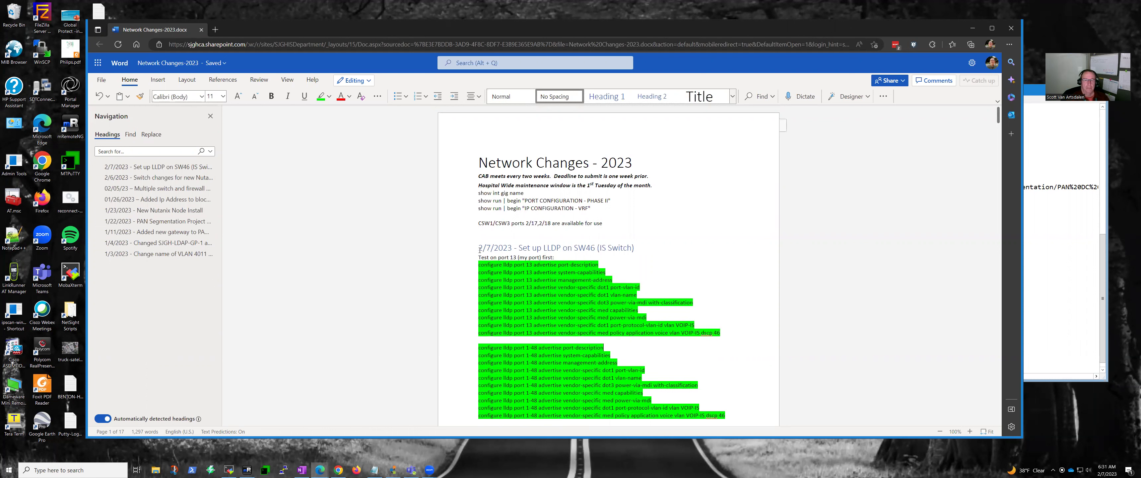
pyautogui.scroll(-1, 574, 305)
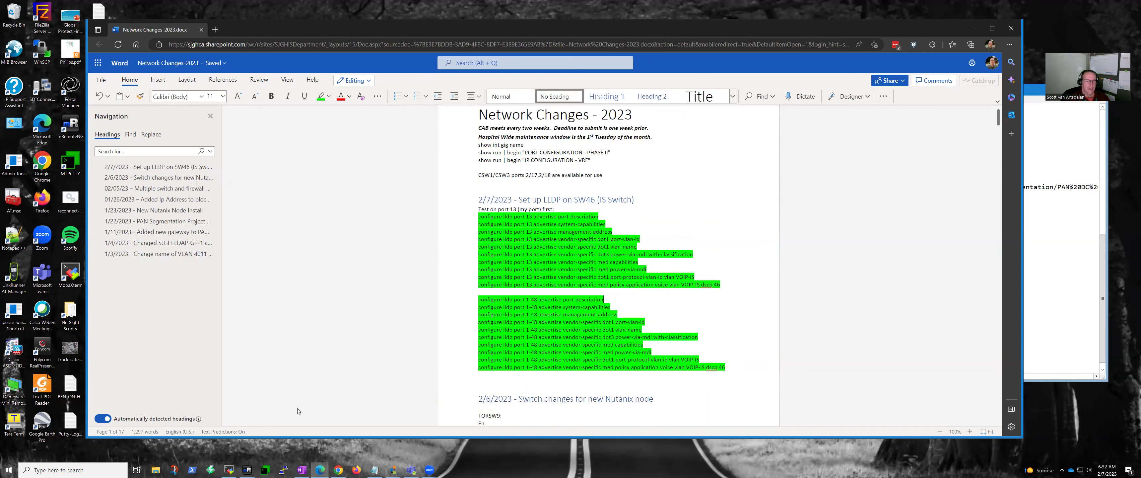
pyautogui.click(429, 469)
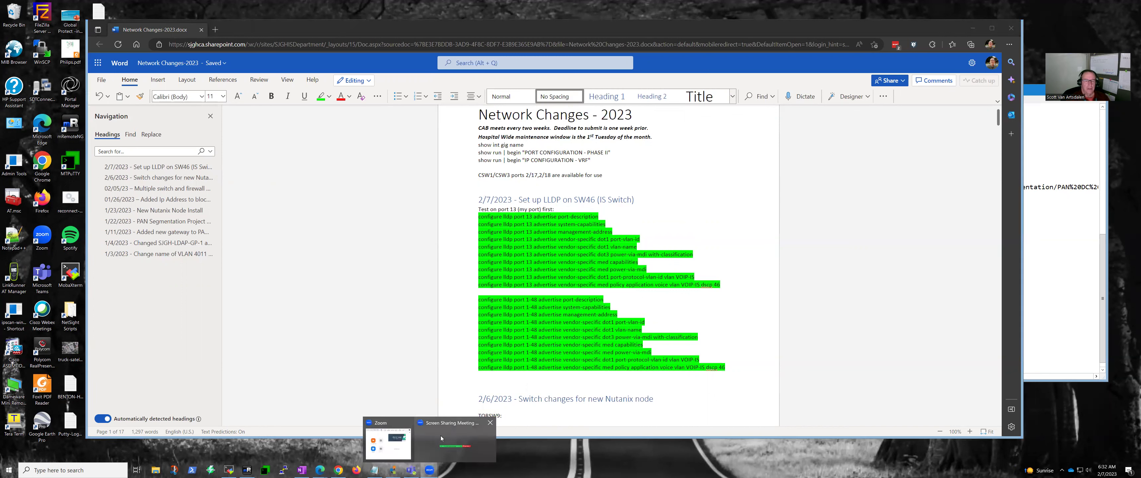